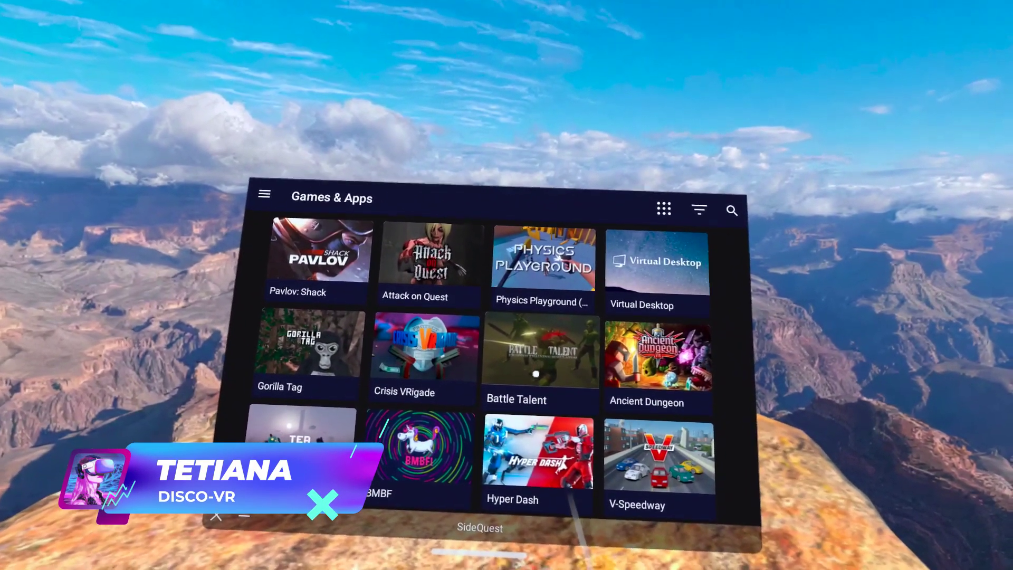
# Step: Open the Battle Talent store page and start its DOWNLOAD APP (OCULUS) download to the headset
pyautogui.scroll(-3, 535, 373)
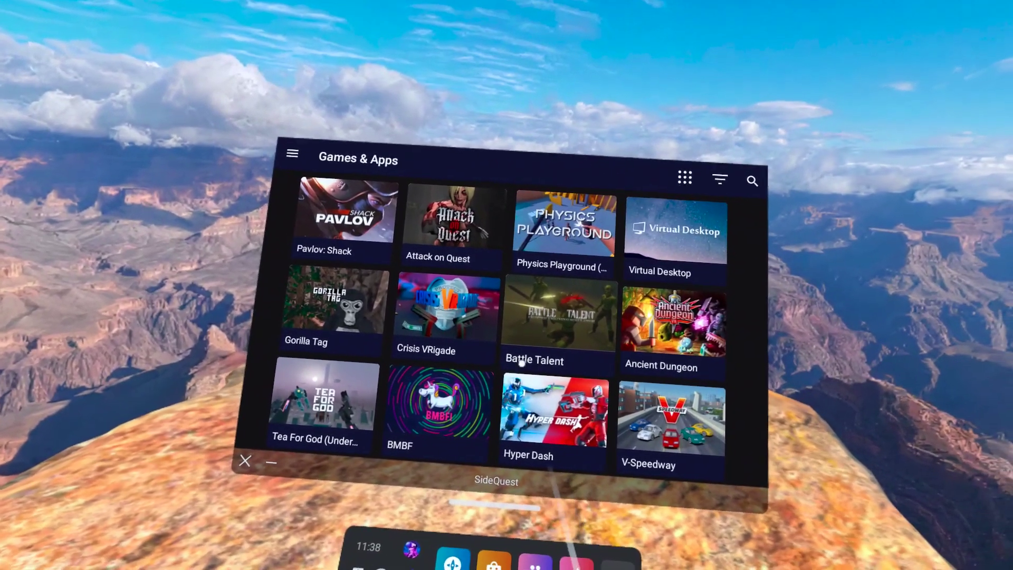
pyautogui.click(521, 363)
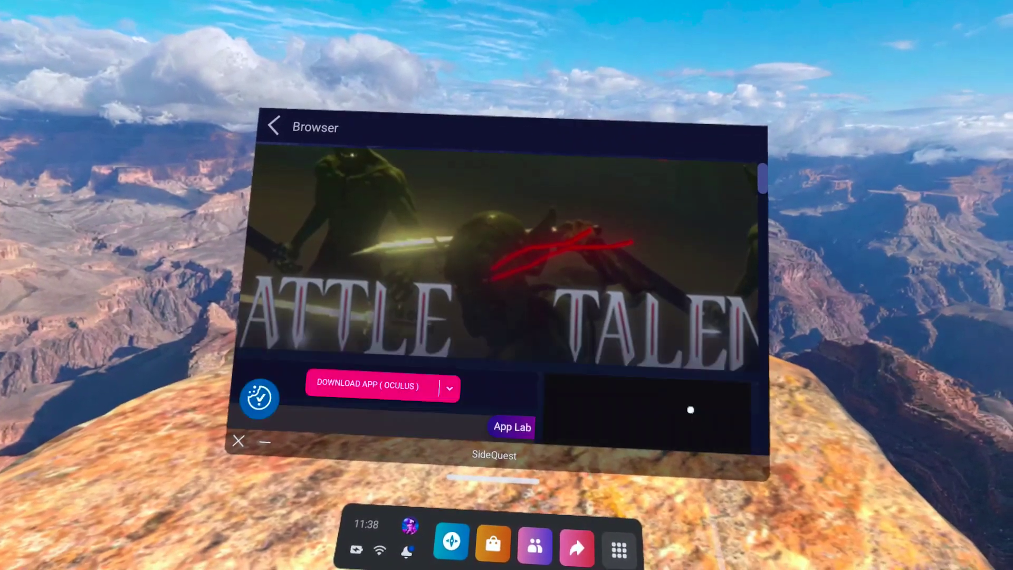
pyautogui.scroll(-5, 654, 395)
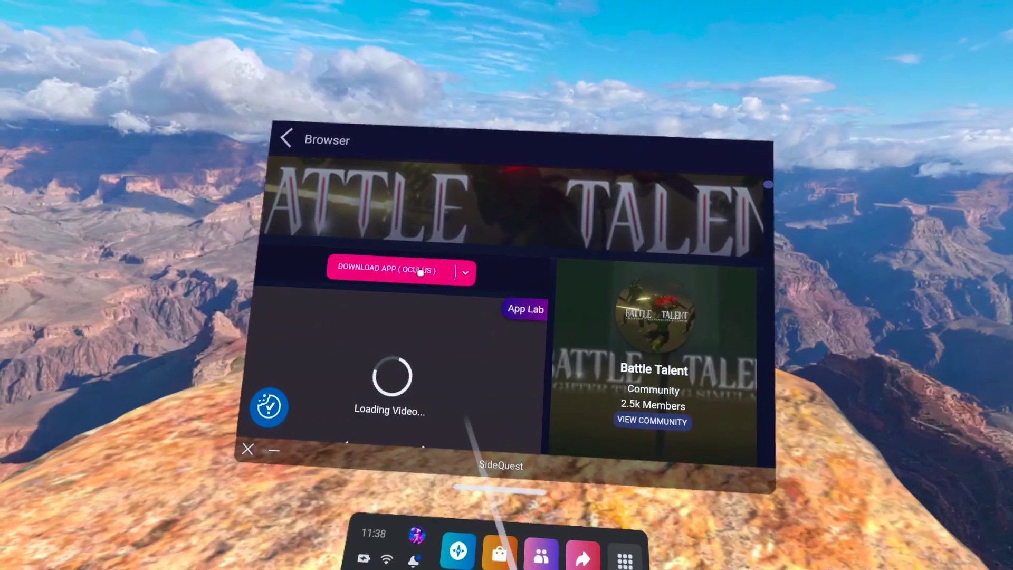
pyautogui.click(379, 263)
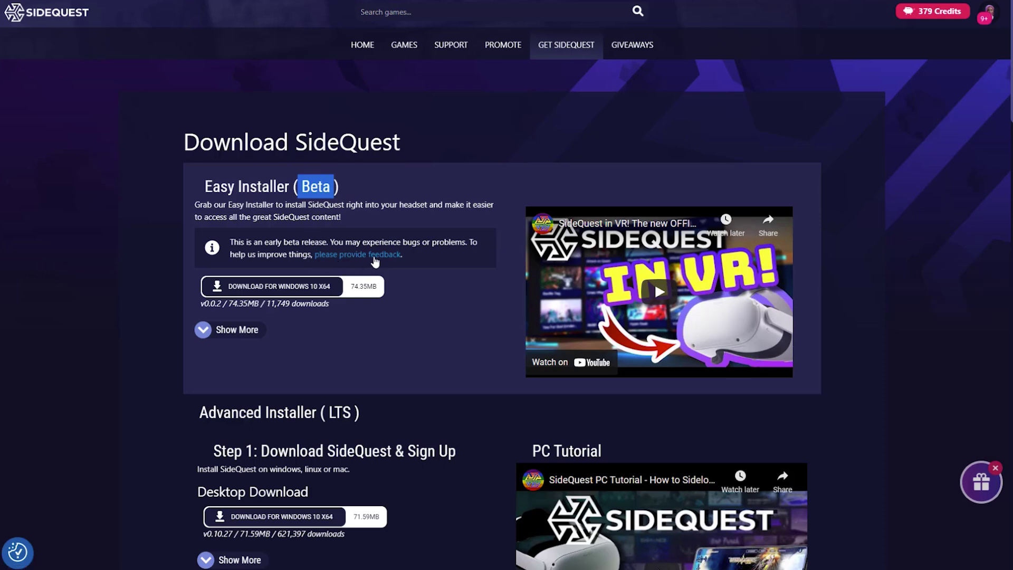
# Step: Open the beta installer feedback link, then search 'sidequest vr' and open the SideQuest VR page
pyautogui.click(374, 255)
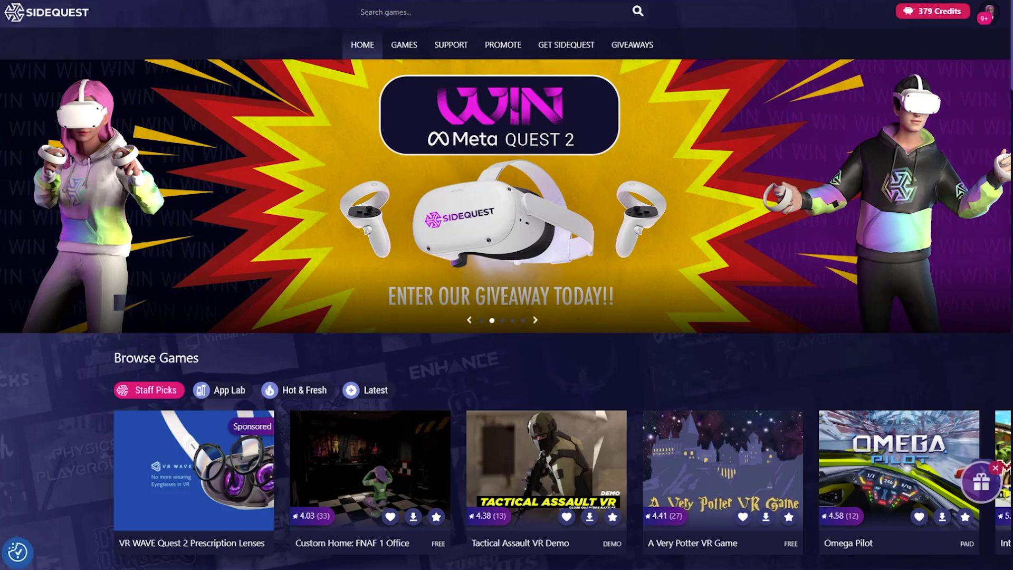
pyautogui.click(403, 12)
pyautogui.write('sidequest vr')
pyautogui.press('Return')
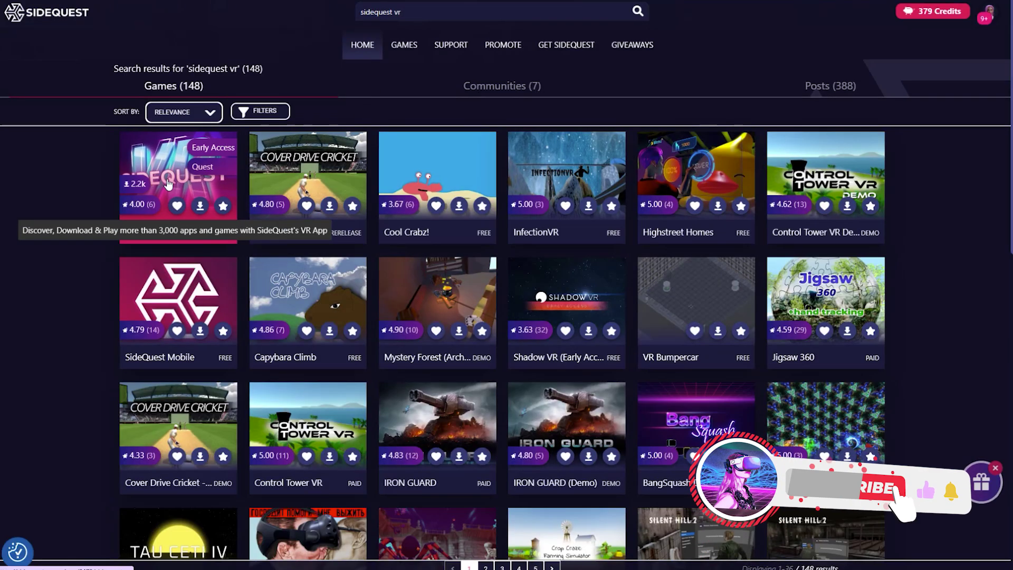
pyautogui.click(167, 182)
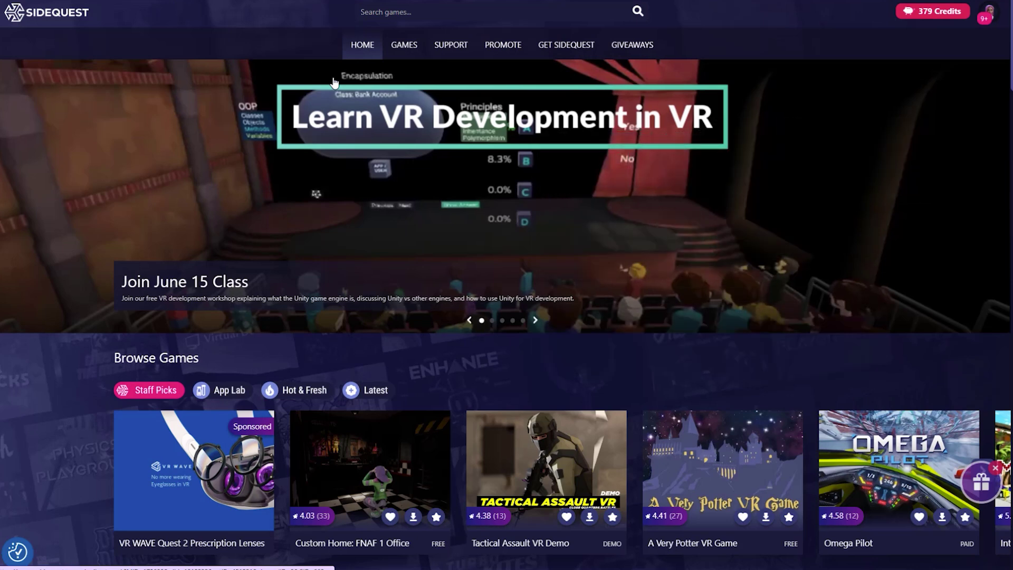
# Step: From GET SIDEQUEST, expand the Easy Installer options and download the Windows 10 x64 build
pyautogui.click(587, 46)
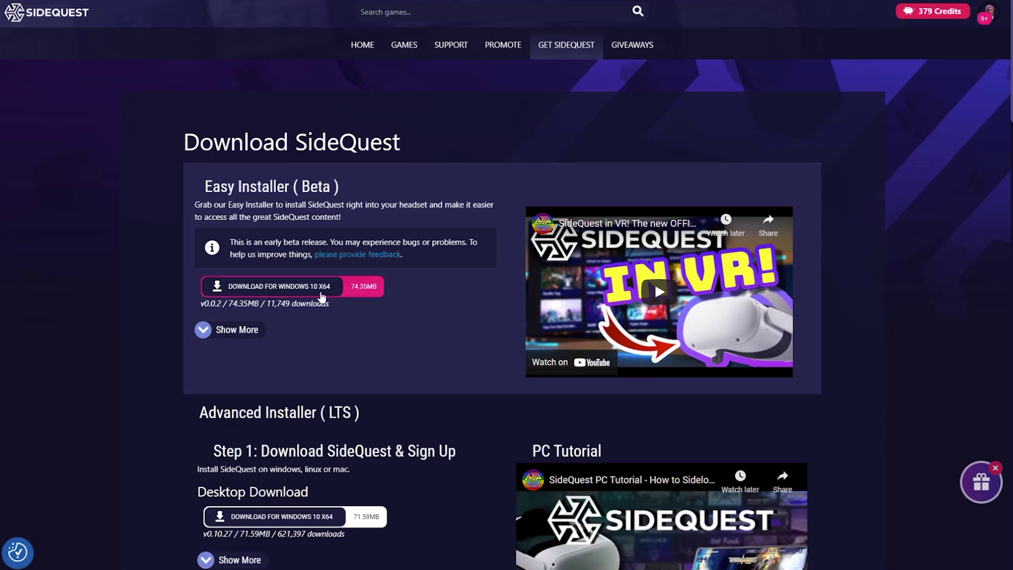
pyautogui.click(245, 332)
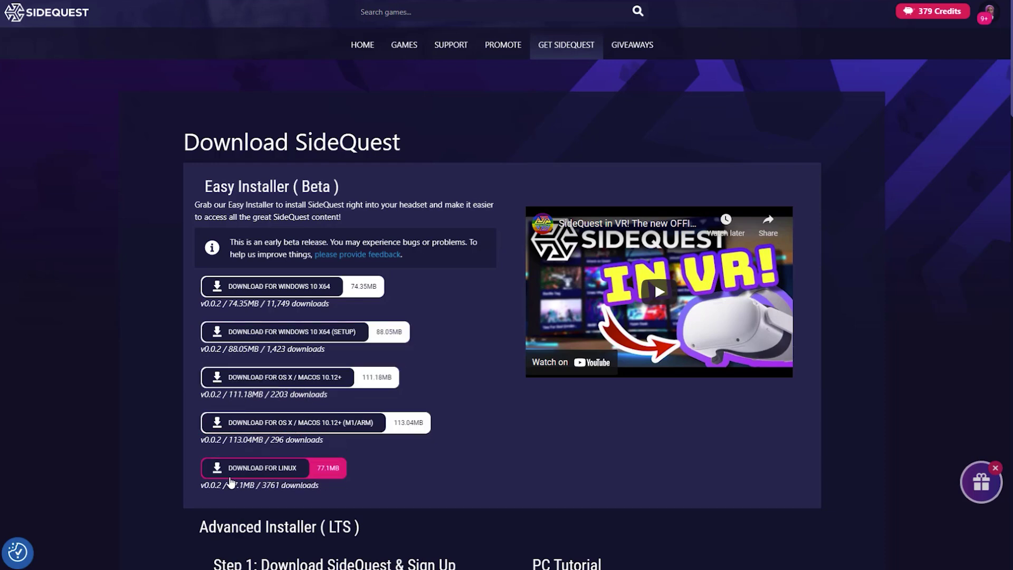
pyautogui.click(264, 287)
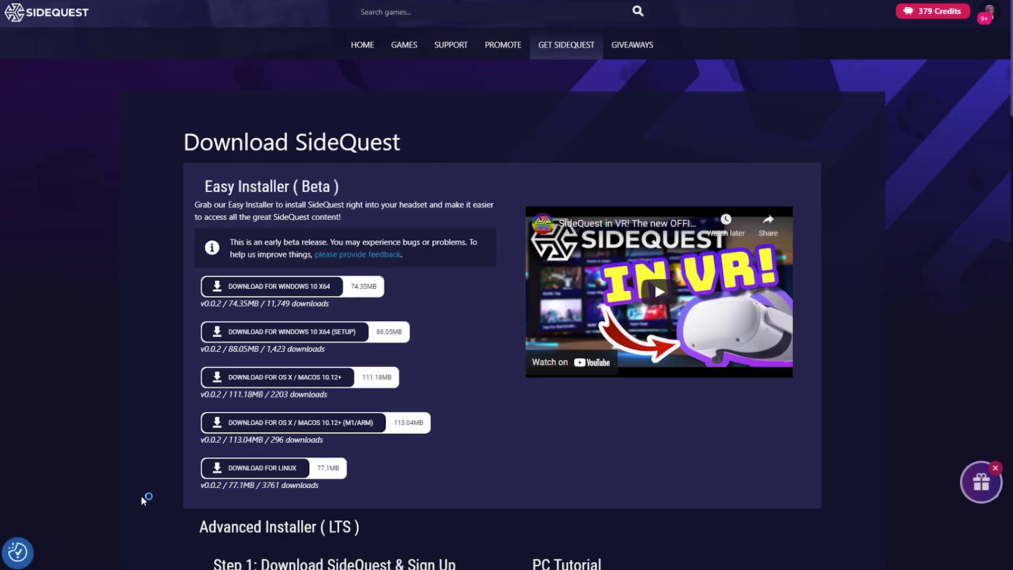
# Step: Review the developer-mode and USB setup steps, then install SideQuest Ver. 1.16 on the headset
pyautogui.click(315, 209)
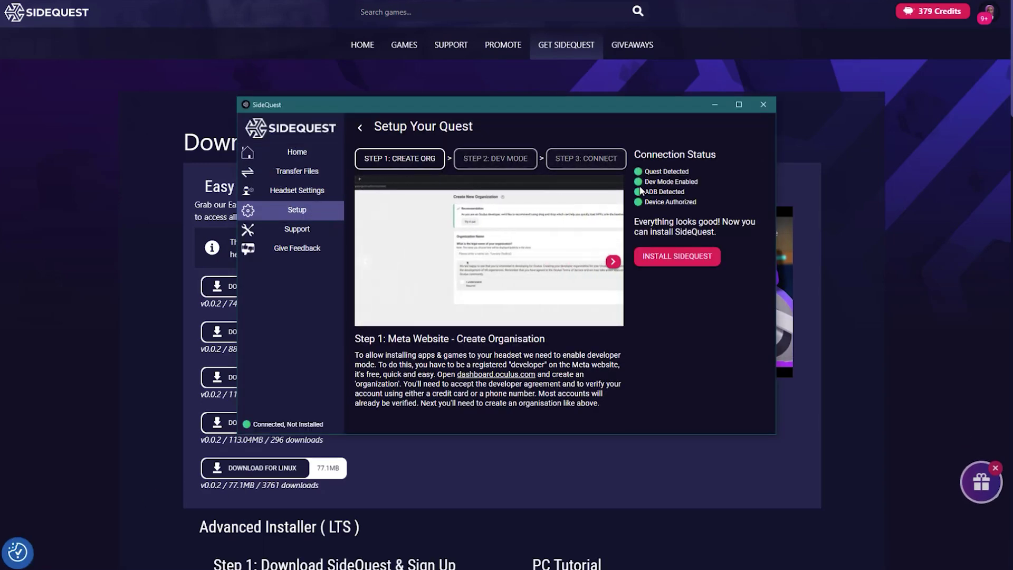
pyautogui.click(483, 161)
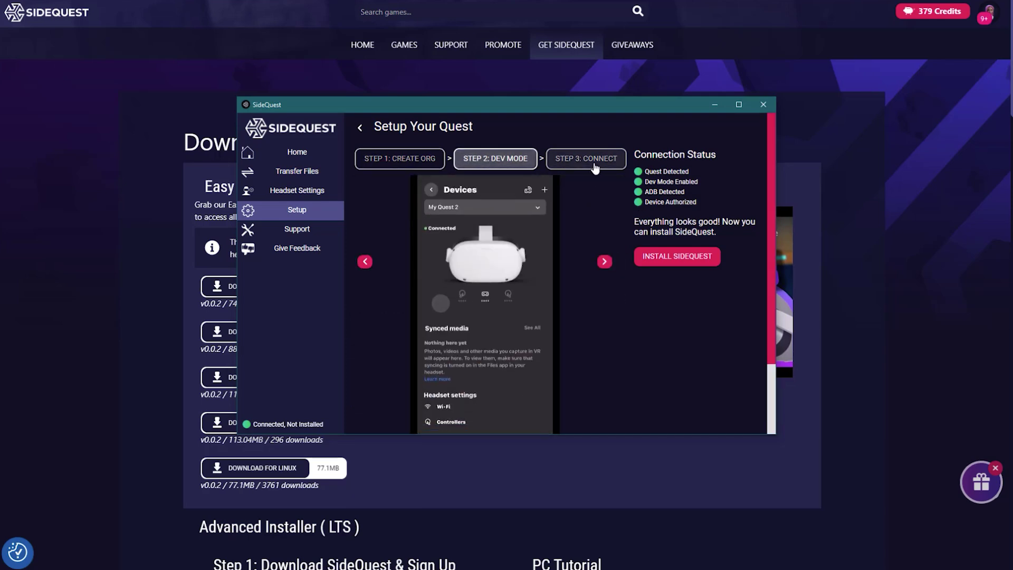
pyautogui.click(594, 167)
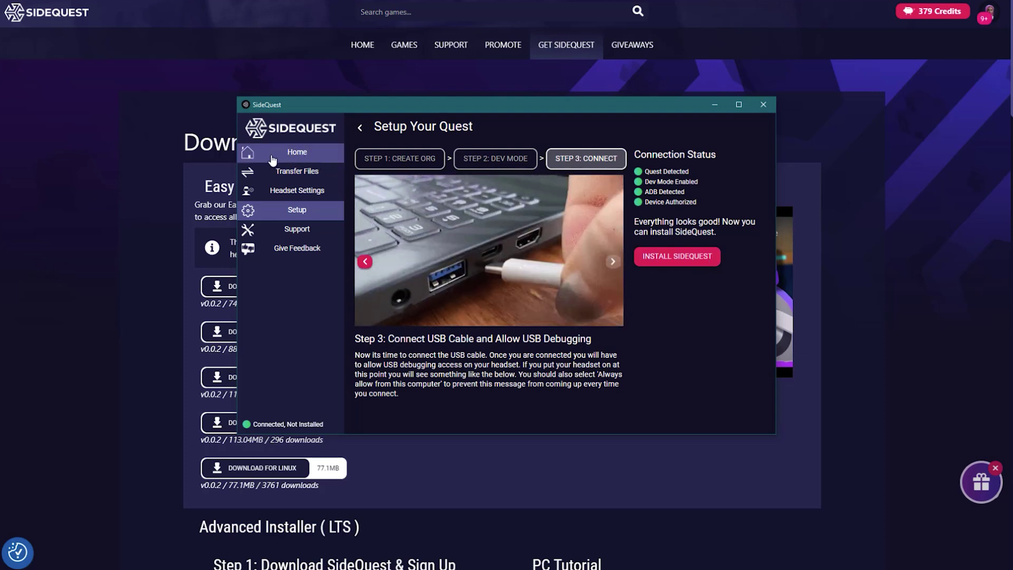
pyautogui.click(305, 157)
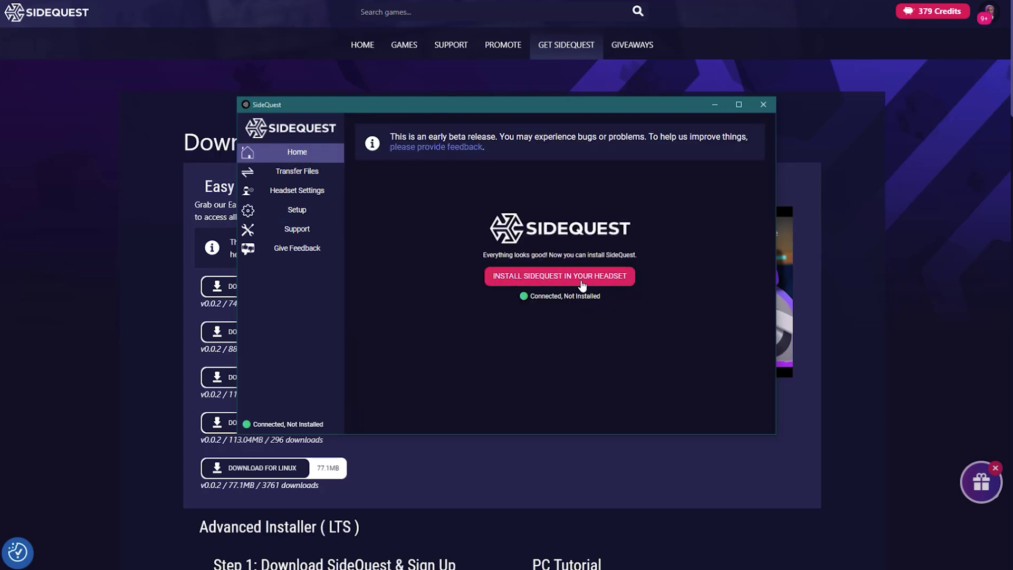
pyautogui.click(582, 283)
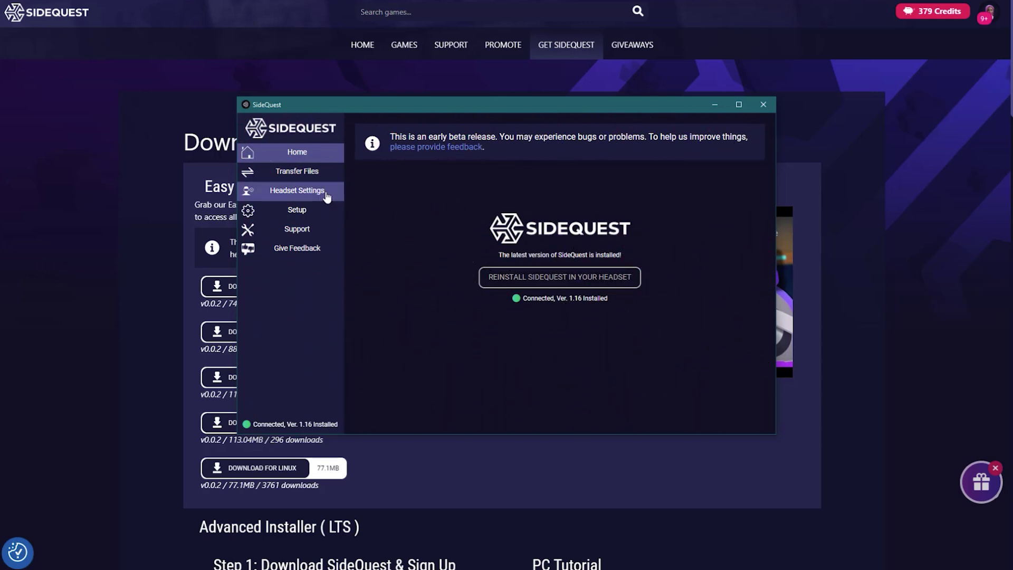
# Step: Check the Transfer Files profiles, enlarge the window, and scroll through the Headset Settings tweaks
pyautogui.click(305, 173)
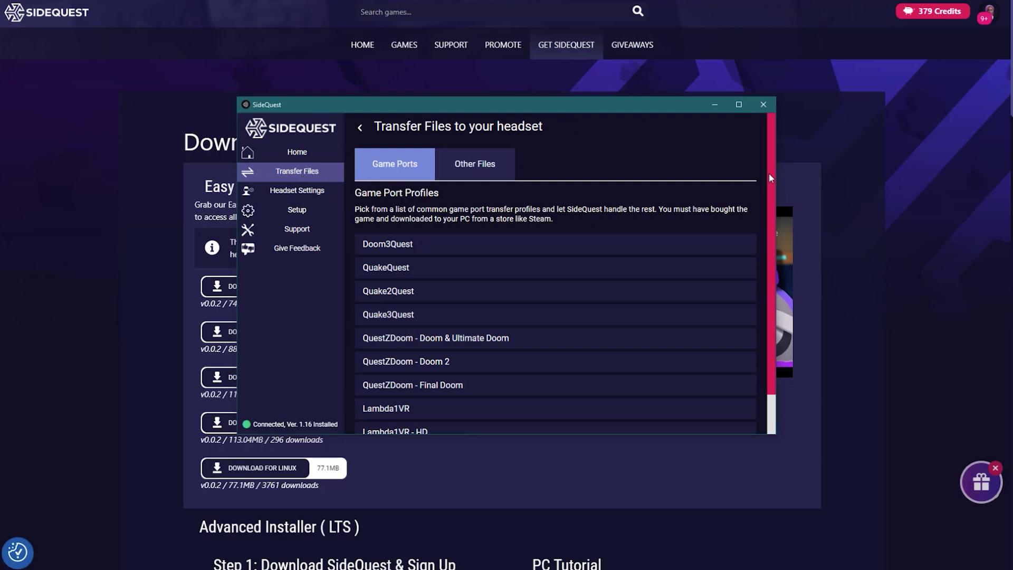
pyautogui.moveTo(593, 434); pyautogui.dragTo(586, 499)
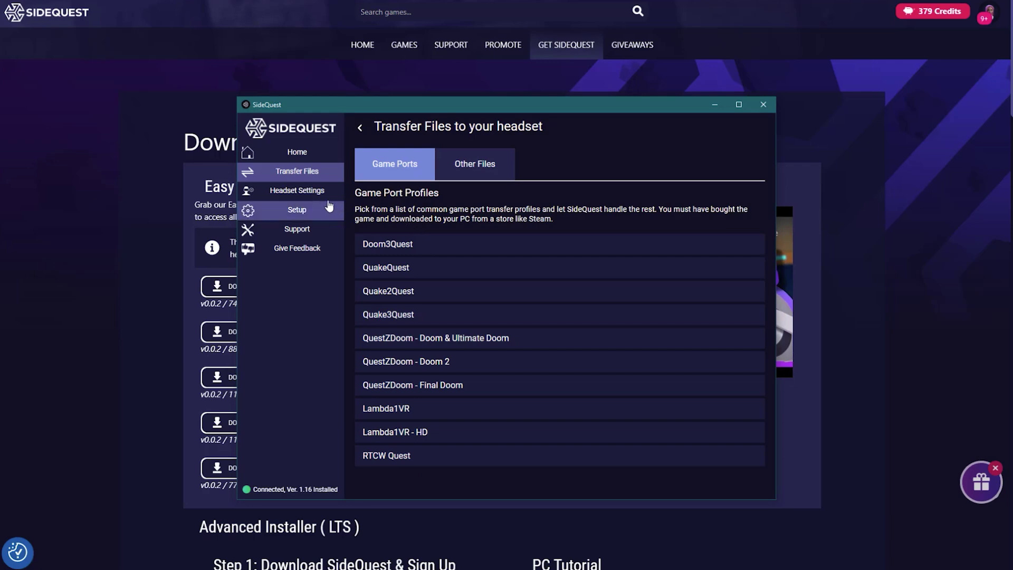
pyautogui.click(317, 198)
pyautogui.scroll(-15, 580, 317)
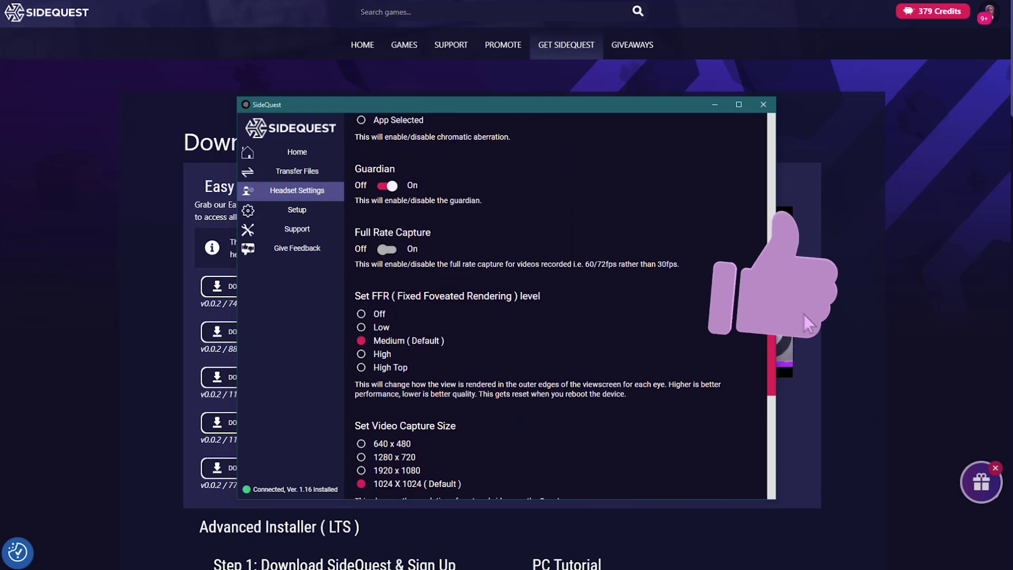
pyautogui.moveTo(774, 358); pyautogui.dragTo(775, 425)
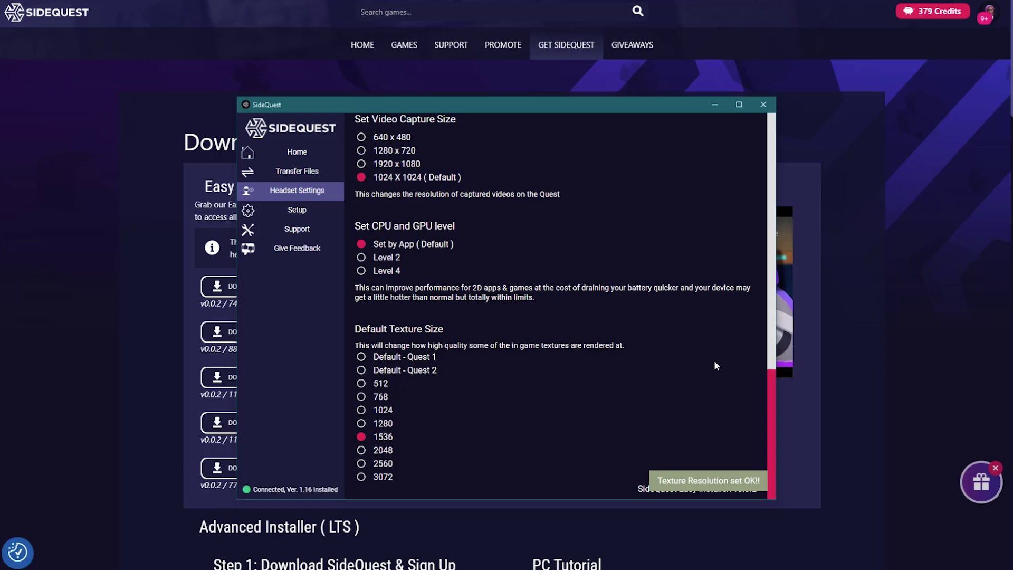
pyautogui.moveTo(768, 384); pyautogui.dragTo(769, 349)
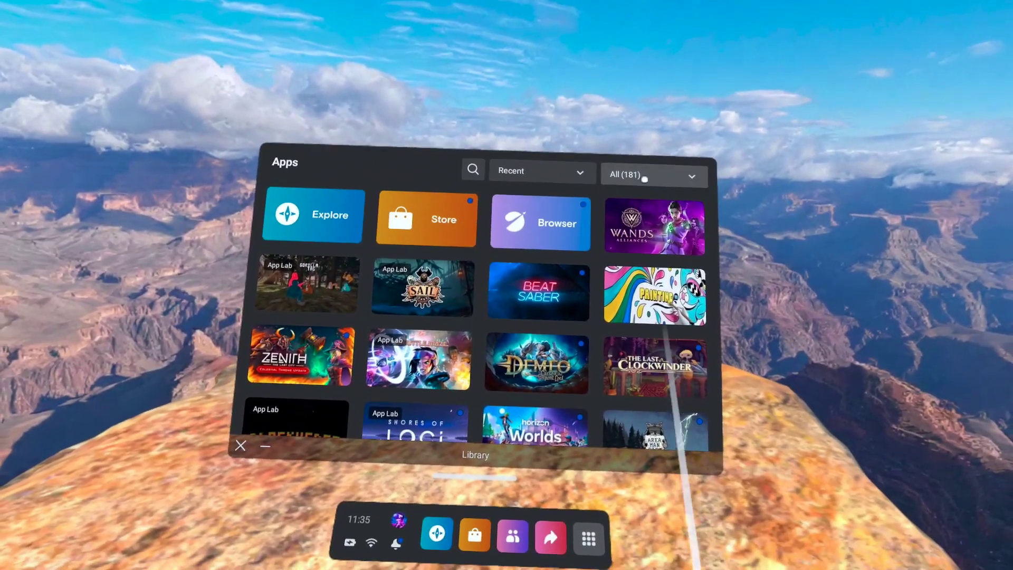
# Step: Filter the All (181) library to Unknown Sources and launch the SideQuest app
pyautogui.click(636, 168)
pyautogui.click(655, 377)
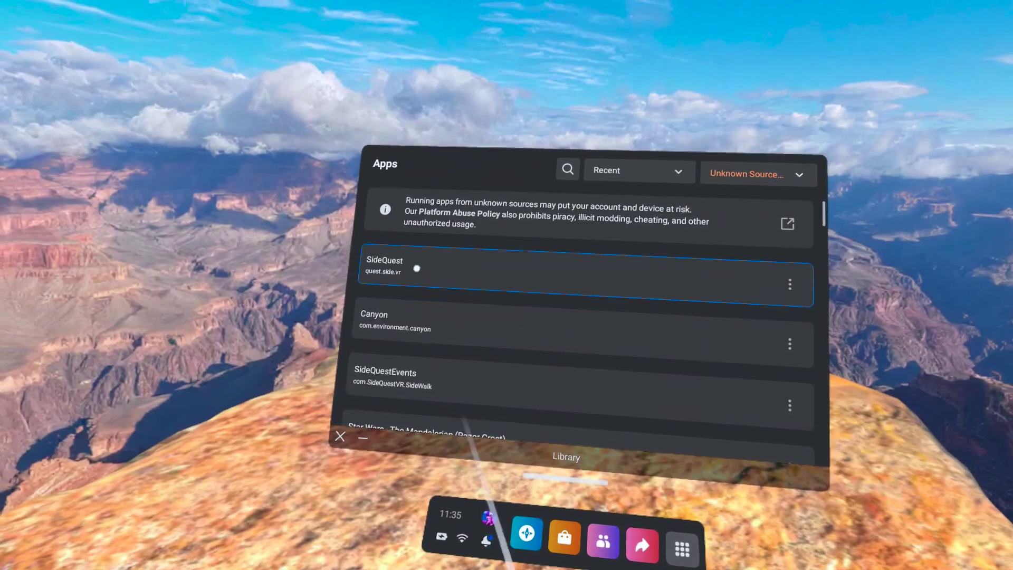
pyautogui.click(369, 263)
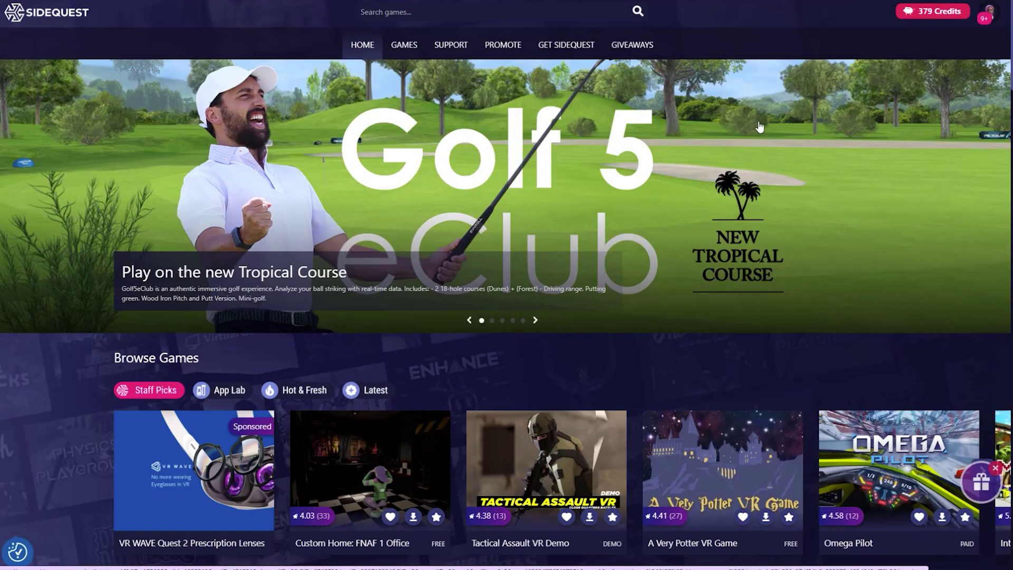
# Step: From the account menu, enter the headset's six-digit sign-in code and confirm LINK APP
pyautogui.click(982, 20)
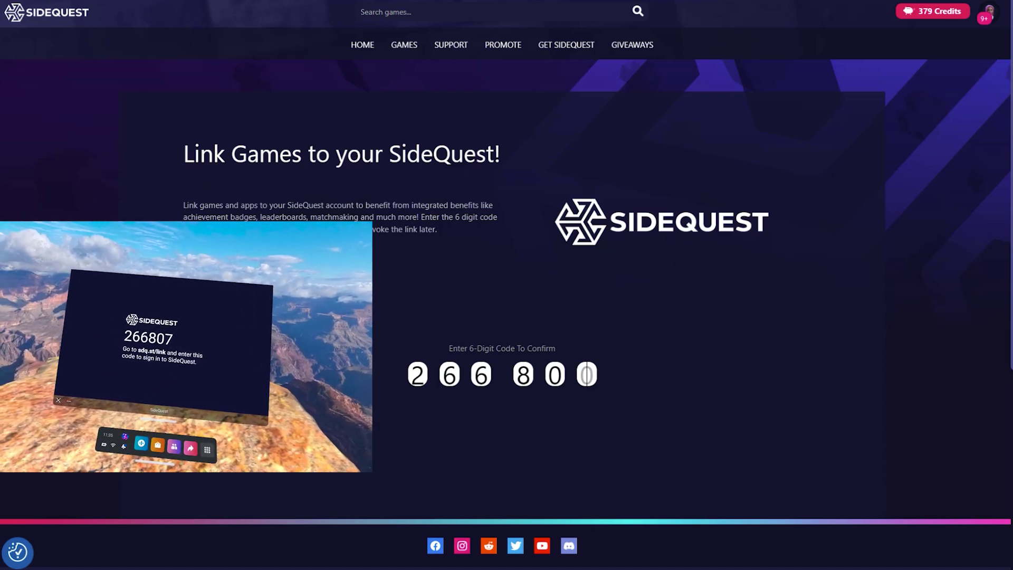
pyautogui.write('7')
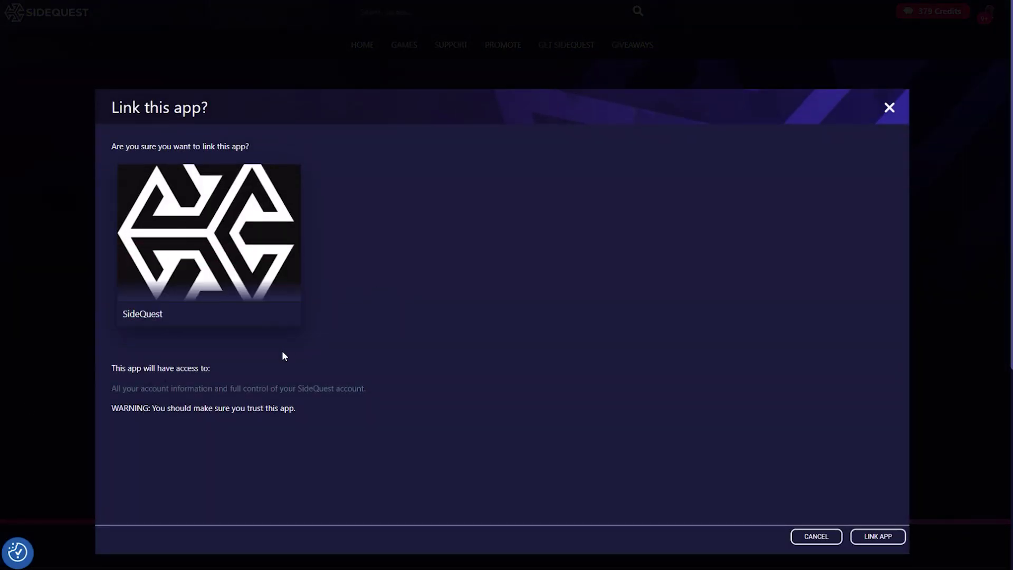
pyautogui.click(876, 538)
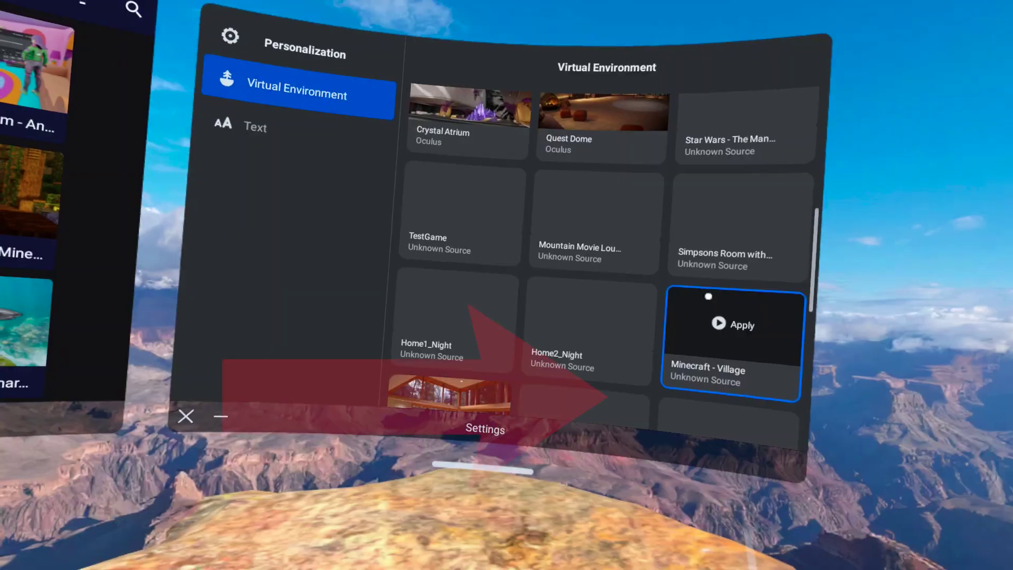
# Step: Scroll the Virtual Environment grid and apply the SpongeBob - Krusty Krab tile
pyautogui.scroll(-3, 714, 293)
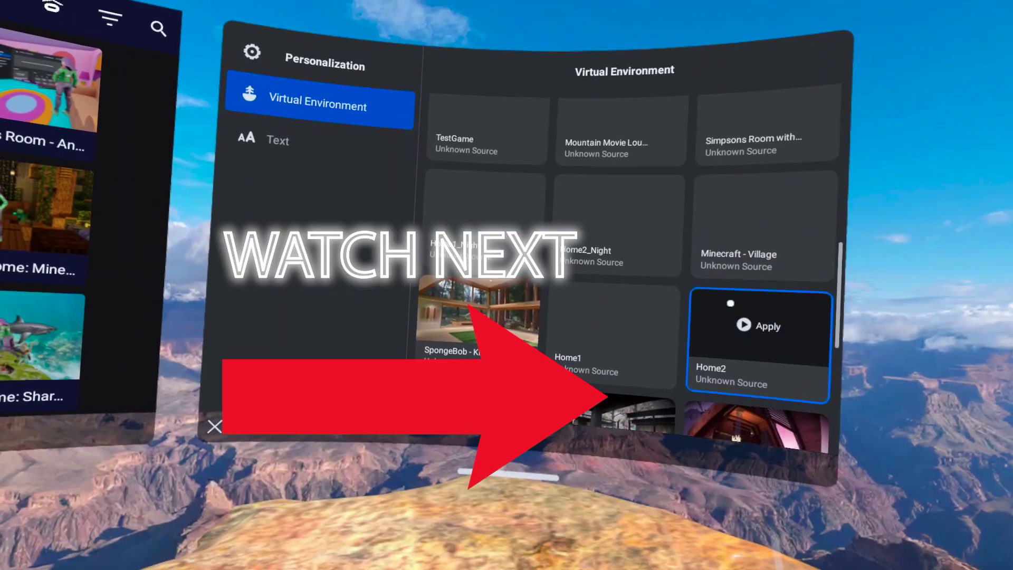
pyautogui.click(480, 285)
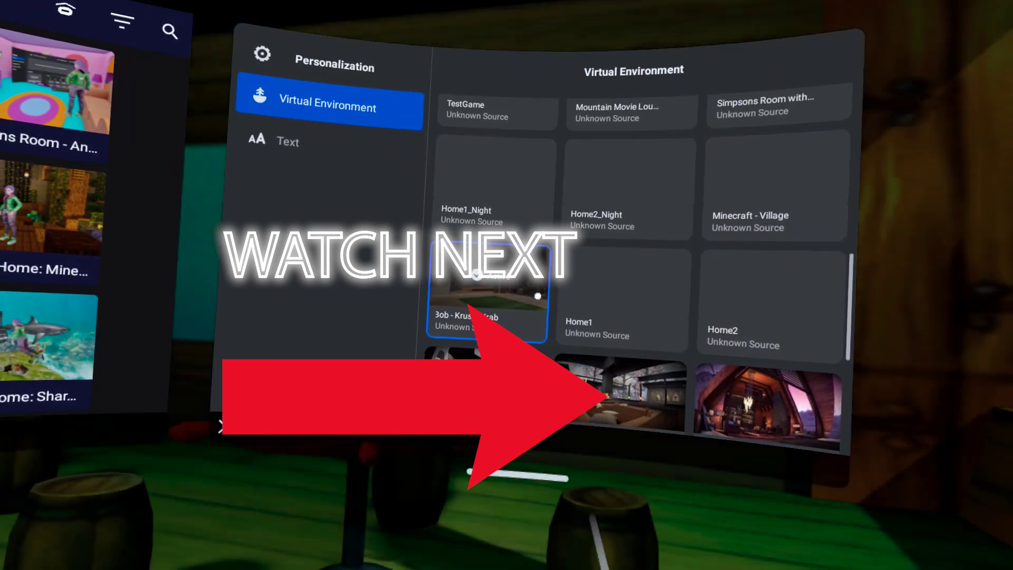